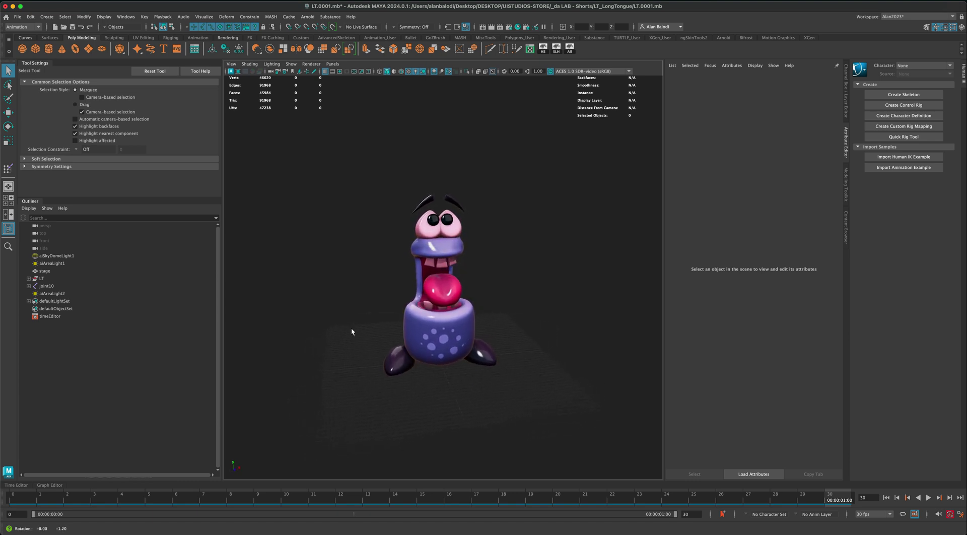
- Orbit and pan the viewport to frame the cartoon character from a lower side angle
{"action": "left_click_drag", "start_coordinate": [355, 262], "coordinate": [423, 144], "text": "alt"}
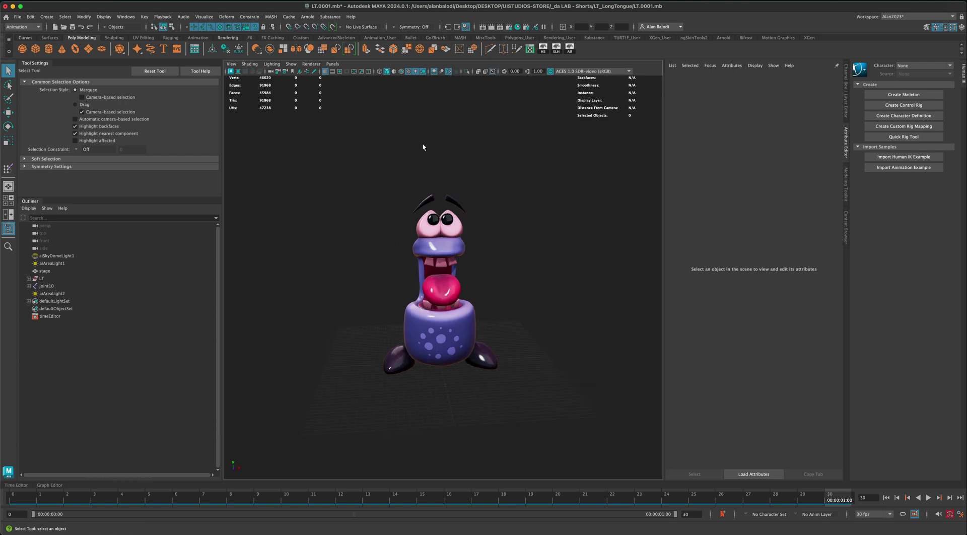
{"action": "left_click_drag", "start_coordinate": [418, 76], "coordinate": [376, 194], "text": "alt"}
{"action": "left_click_drag", "start_coordinate": [366, 236], "coordinate": [345, 244], "text": "alt"}
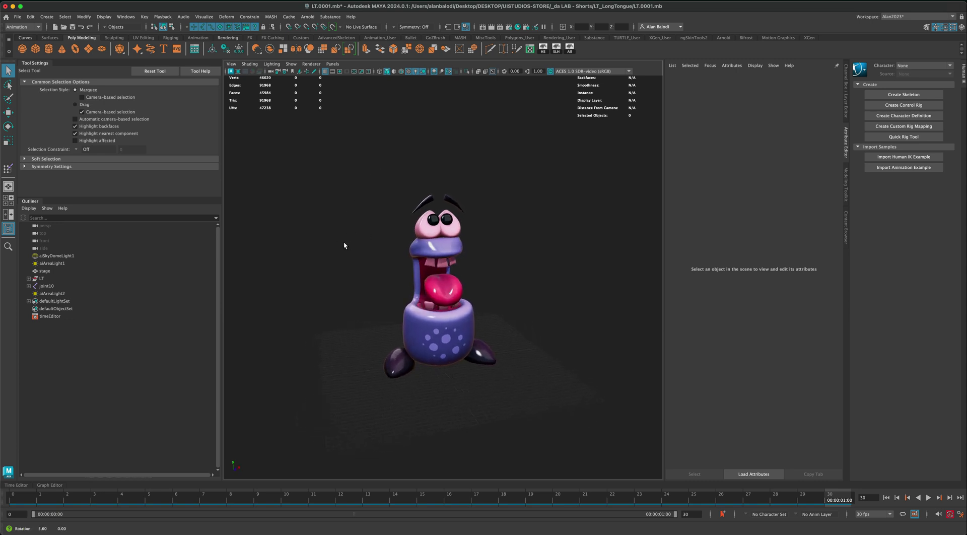
{"action": "mouse_move", "coordinate": [546, 297]}
{"action": "left_mouse_down", "text": "alt"}
{"action": "mouse_move", "coordinate": [555, 302]}
{"action": "mouse_move", "coordinate": [517, 291]}
{"action": "mouse_move", "coordinate": [572, 300]}
{"action": "mouse_move", "coordinate": [502, 302]}
{"action": "mouse_move", "coordinate": [584, 302]}
{"action": "mouse_move", "coordinate": [537, 297]}
{"action": "left_mouse_up", "text": "alt"}
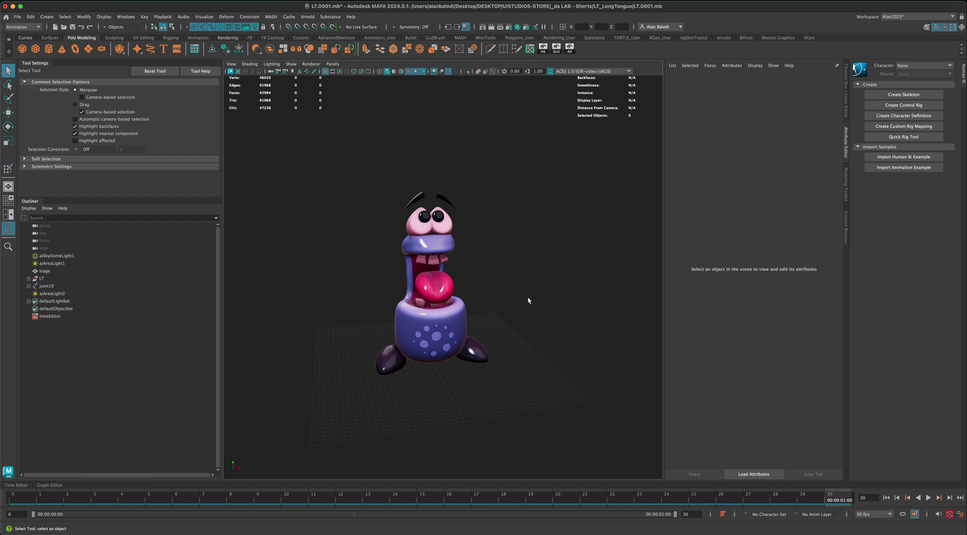
{"action": "middle_click_drag", "start_coordinate": [528, 301], "coordinate": [535, 300], "text": "alt"}
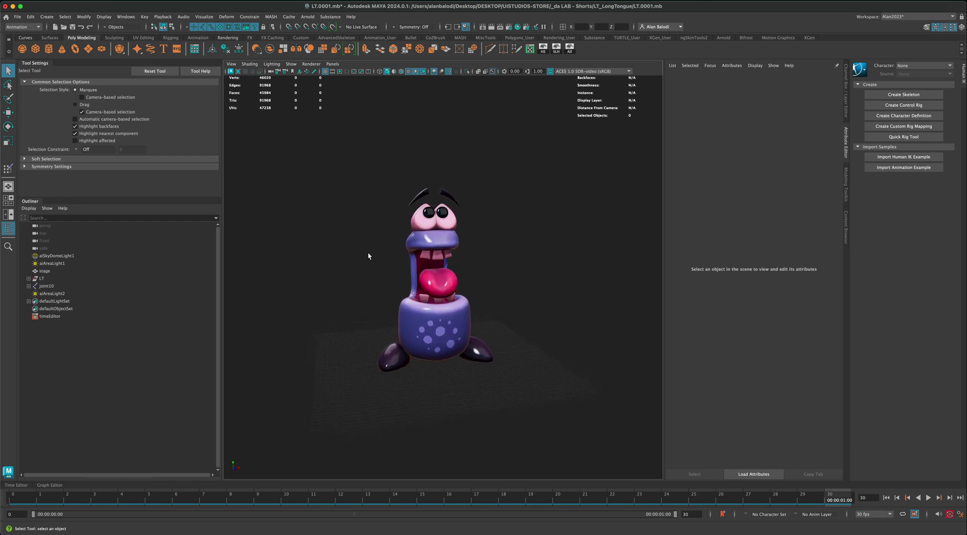
{"action": "mouse_move", "coordinate": [364, 253]}
{"action": "left_mouse_down", "text": "alt"}
{"action": "mouse_move", "coordinate": [399, 205]}
{"action": "mouse_move", "coordinate": [367, 244]}
{"action": "left_mouse_up", "text": "alt"}
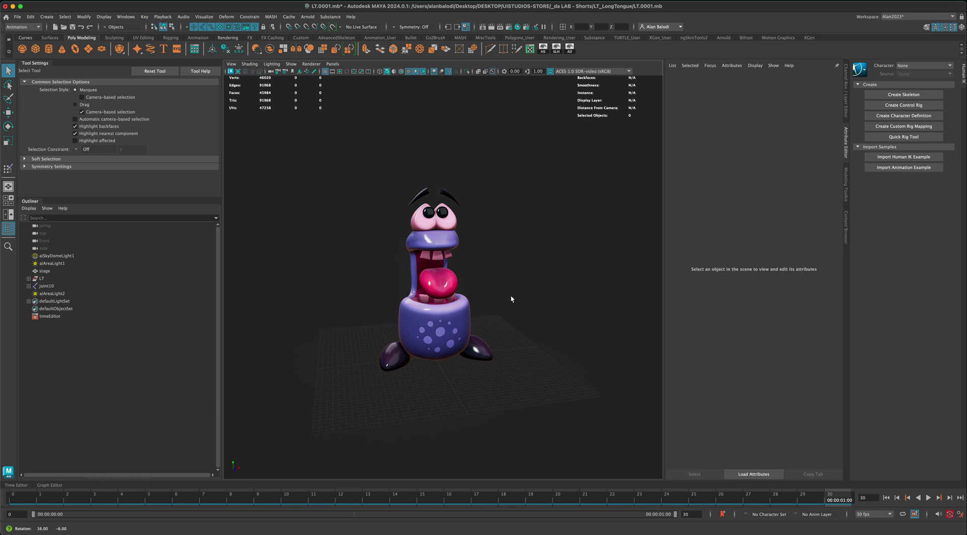
{"action": "right_click_drag", "start_coordinate": [510, 294], "coordinate": [521, 300], "text": "alt"}
{"action": "left_click_drag", "start_coordinate": [521, 300], "coordinate": [520, 290], "text": "alt"}
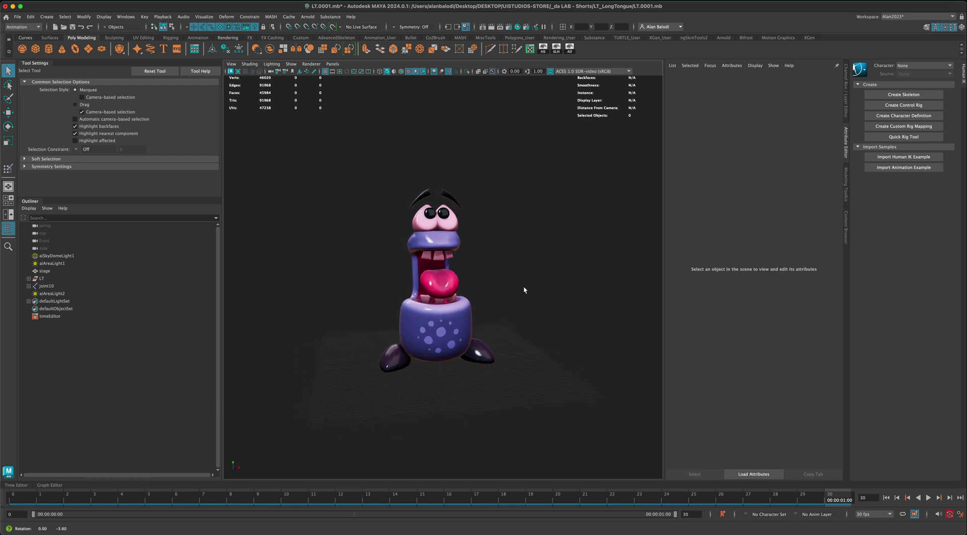
- Play the 30-frame tongue animation while orbiting, then stop and rewind to frame 0
{"action": "left_click", "coordinate": [929, 497]}
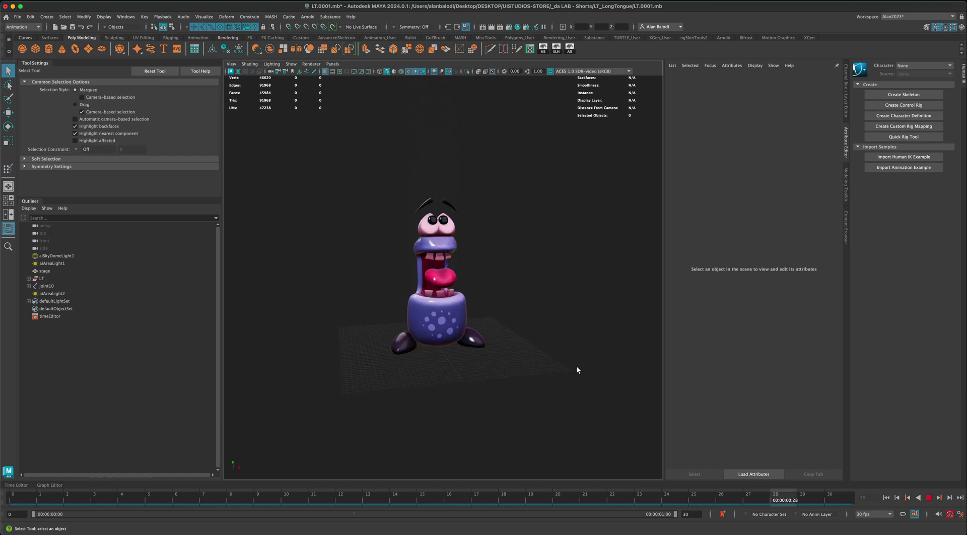
{"action": "left_click_drag", "start_coordinate": [572, 379], "coordinate": [546, 262], "text": "alt"}
{"action": "left_click", "coordinate": [929, 497]}
{"action": "left_click", "coordinate": [887, 498]}
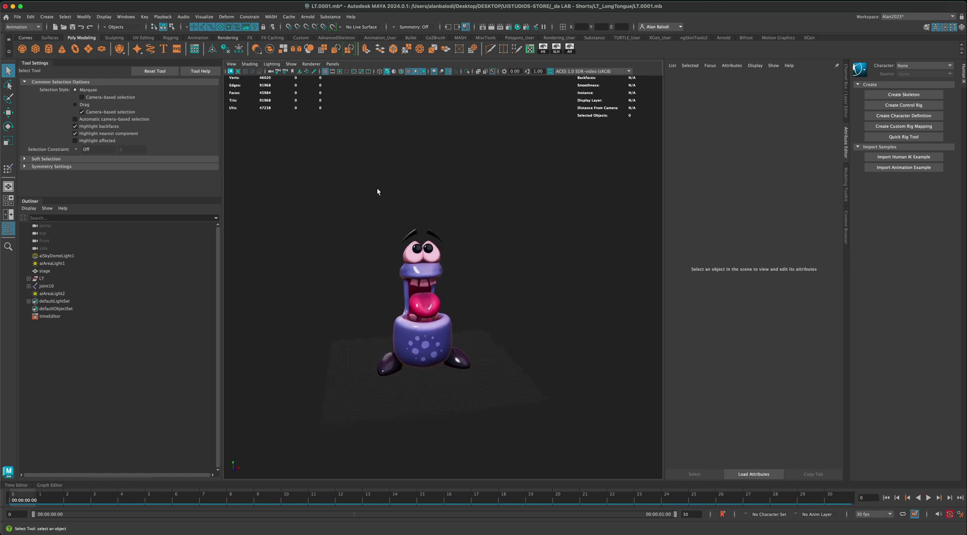
{"action": "left_click_drag", "start_coordinate": [378, 190], "coordinate": [384, 211], "text": "alt"}
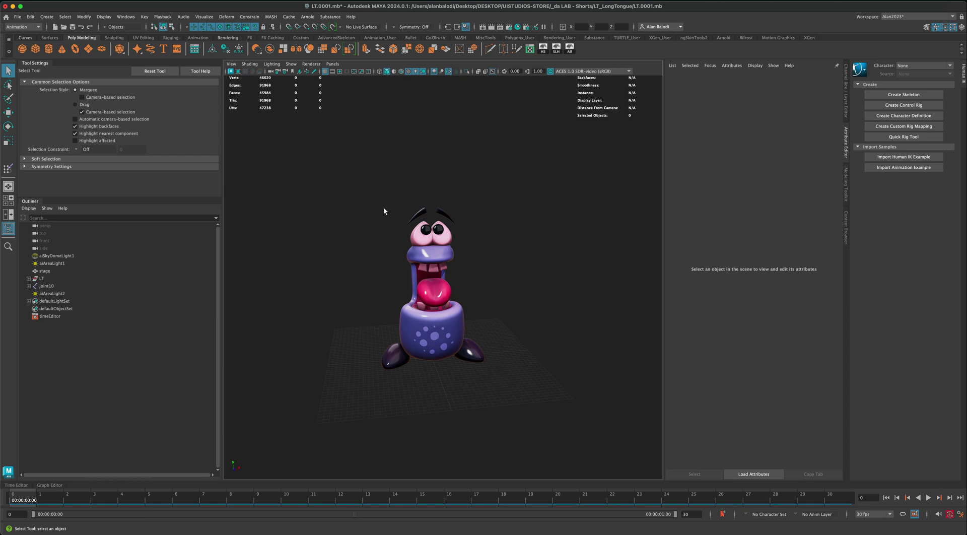
{"action": "left_click_drag", "start_coordinate": [377, 260], "coordinate": [356, 241], "text": "alt"}
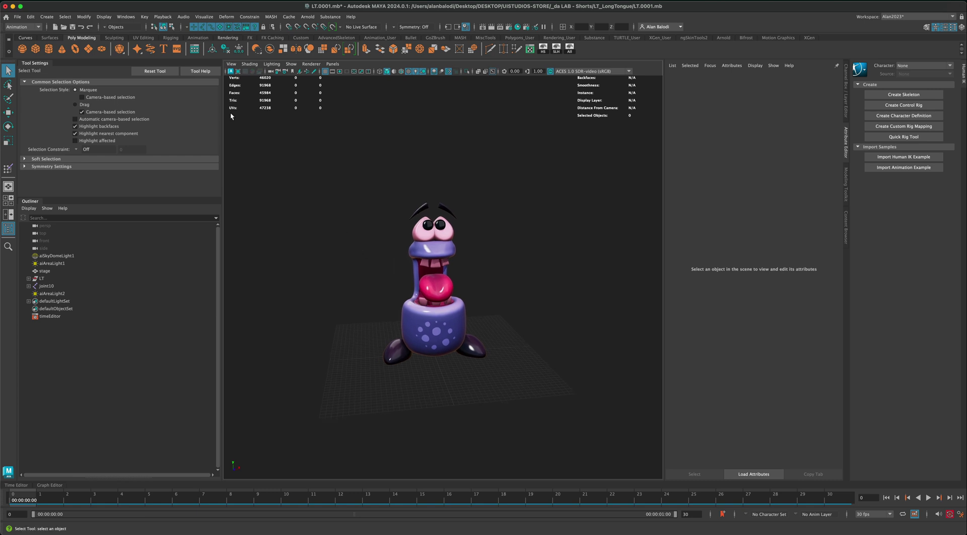
- Keep the Animation menu set and open the Playblast options beside the character
{"action": "left_click", "coordinate": [23, 27]}
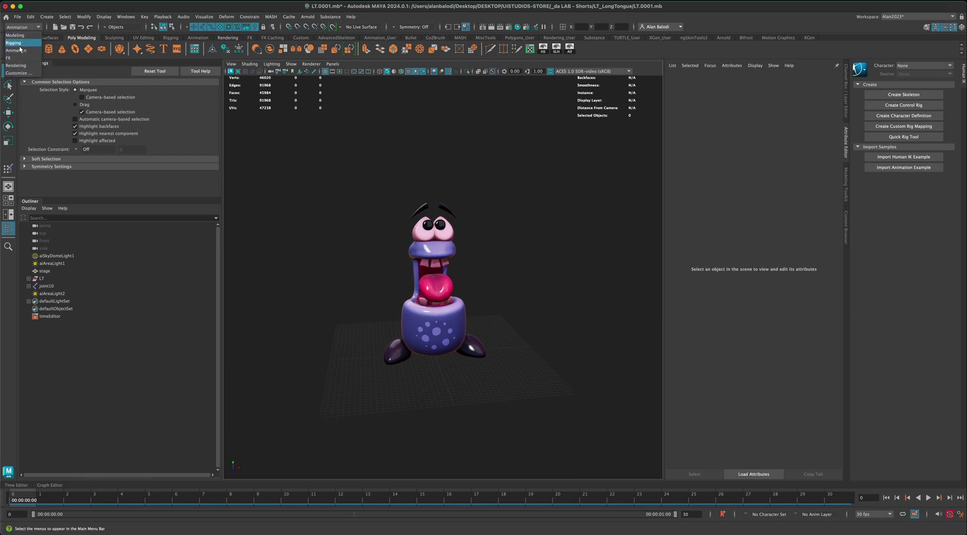
{"action": "left_click", "coordinate": [19, 51]}
{"action": "left_click", "coordinate": [163, 17]}
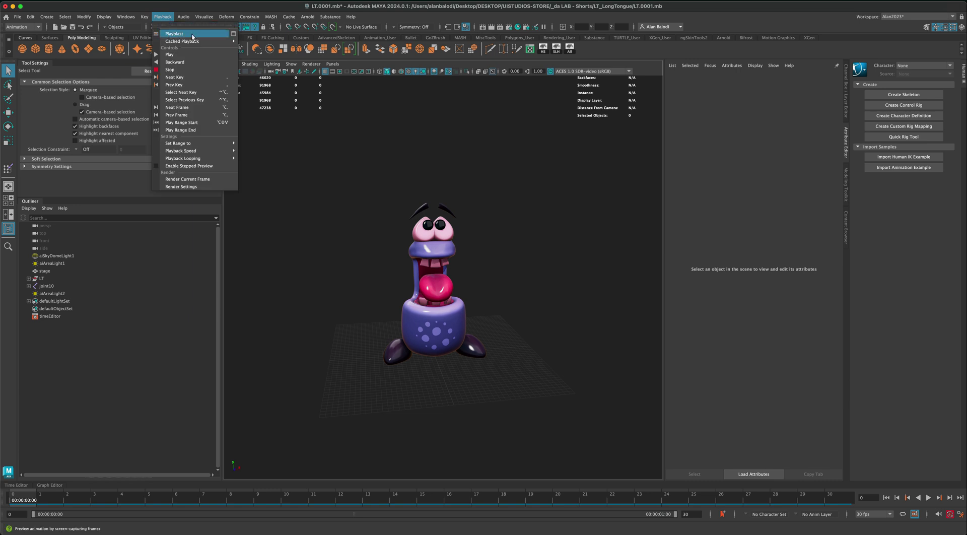
{"action": "left_click", "coordinate": [234, 34]}
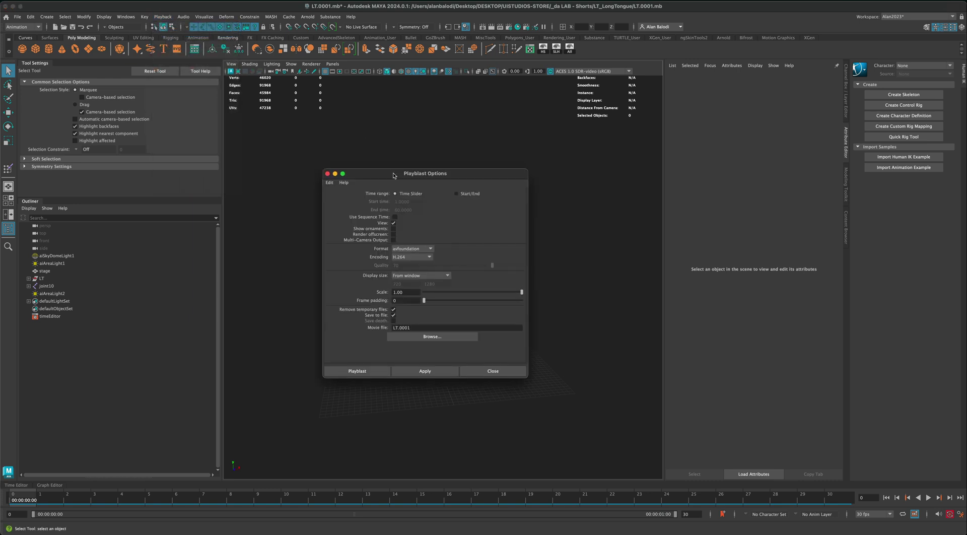
{"action": "left_click_drag", "start_coordinate": [394, 175], "coordinate": [613, 184]}
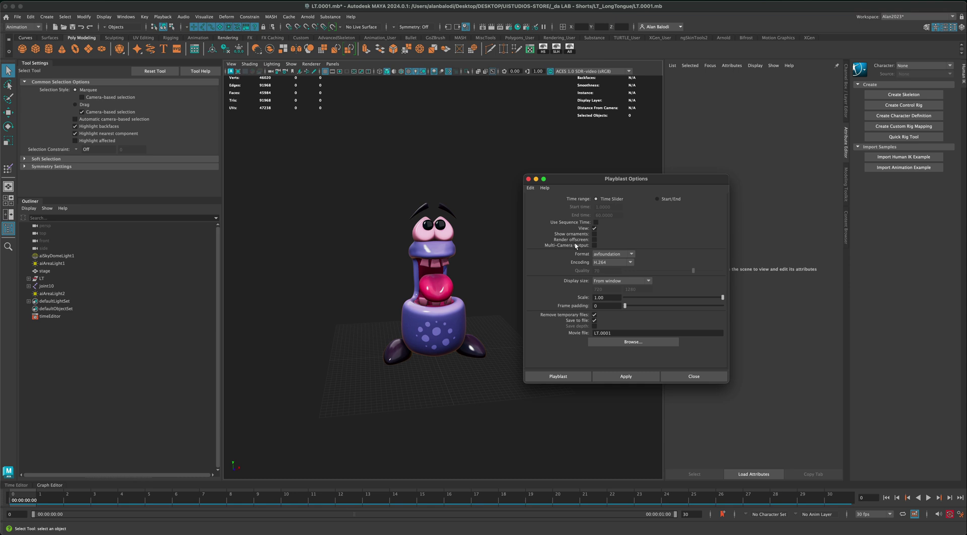
- Playblast with avfoundation format, H.264 encoding and From window display size
{"action": "left_click", "coordinate": [633, 254]}
{"action": "left_click", "coordinate": [632, 255]}
{"action": "left_click", "coordinate": [630, 263]}
{"action": "left_click", "coordinate": [633, 265]}
{"action": "left_click", "coordinate": [616, 283]}
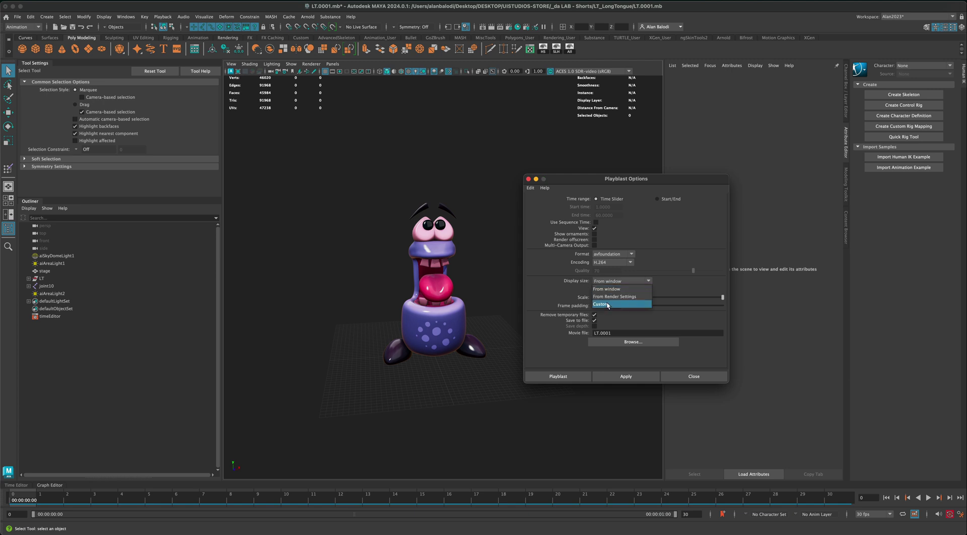
{"action": "left_click", "coordinate": [572, 289]}
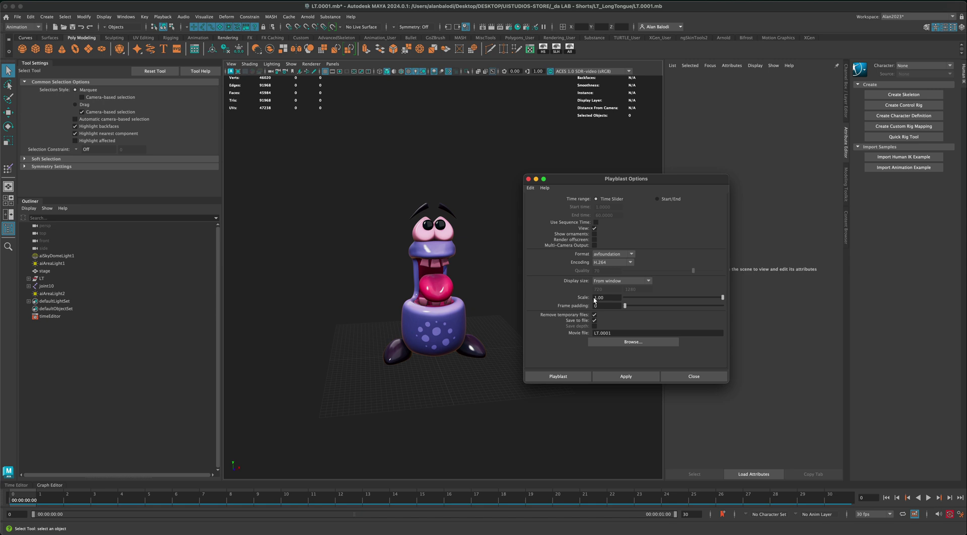
{"action": "left_click", "coordinate": [572, 376]}
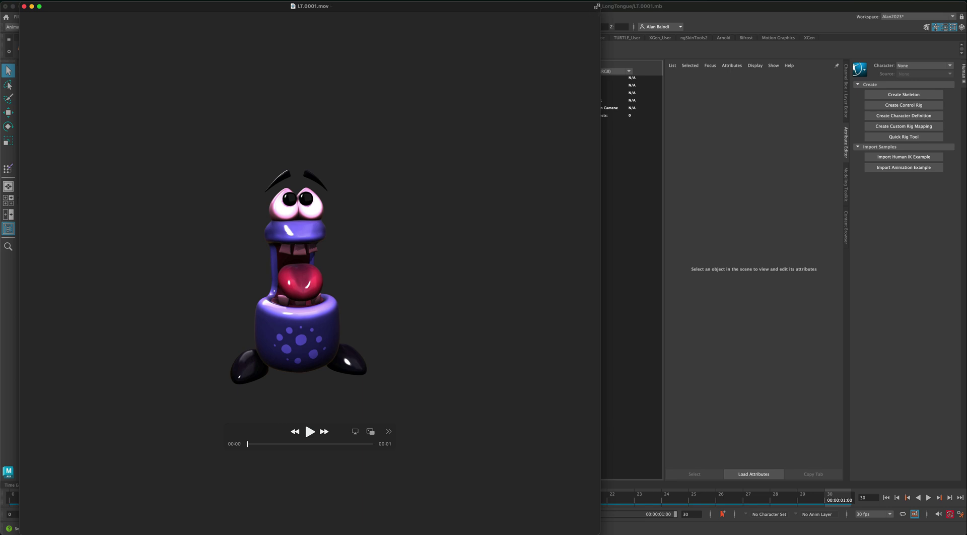
- Play LT.0001.mov in QuickTime beside the viewport to compare colours, then close it
{"action": "left_click_drag", "start_coordinate": [348, 218], "coordinate": [832, 95]}
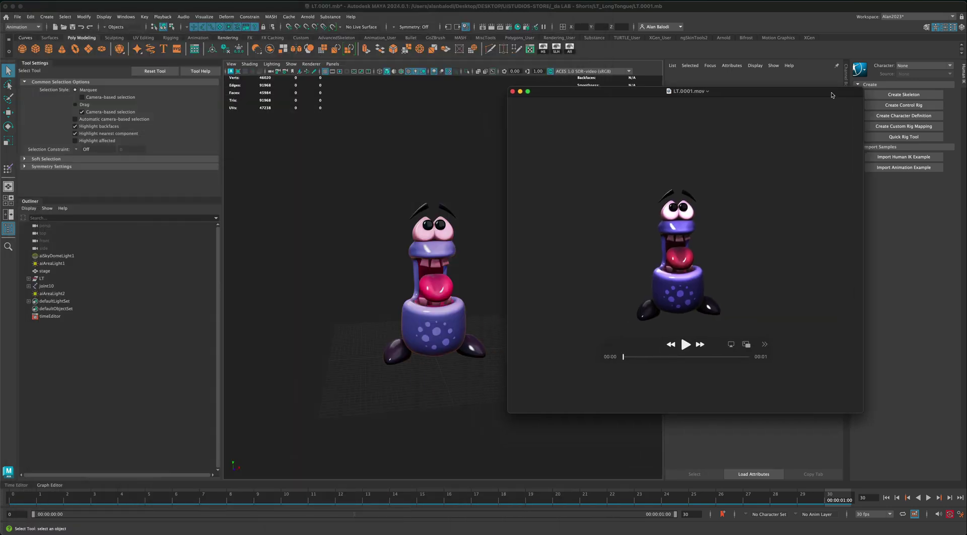
{"action": "left_click", "coordinate": [686, 345]}
{"action": "left_click", "coordinate": [683, 344]}
{"action": "left_click_drag", "start_coordinate": [546, 100], "coordinate": [529, 136]}
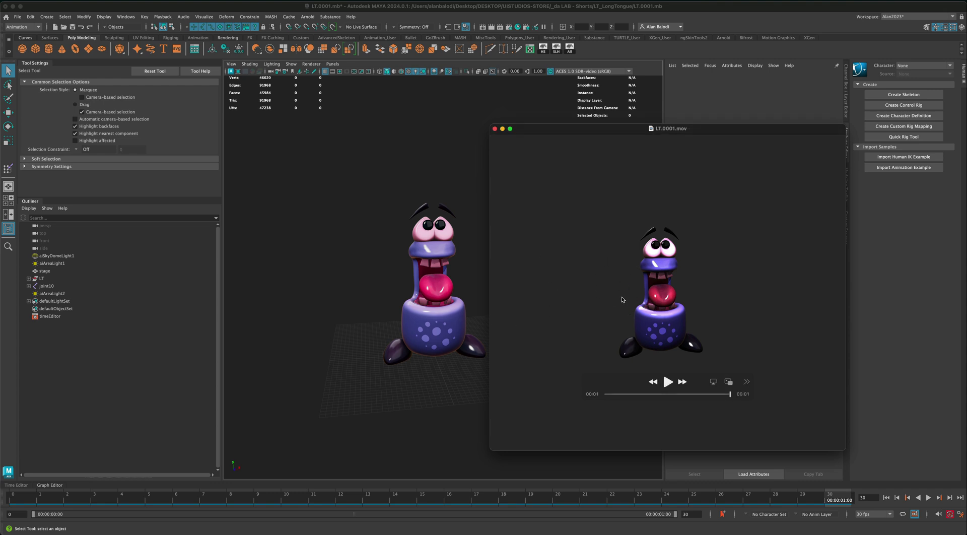
{"action": "key", "text": "space"}
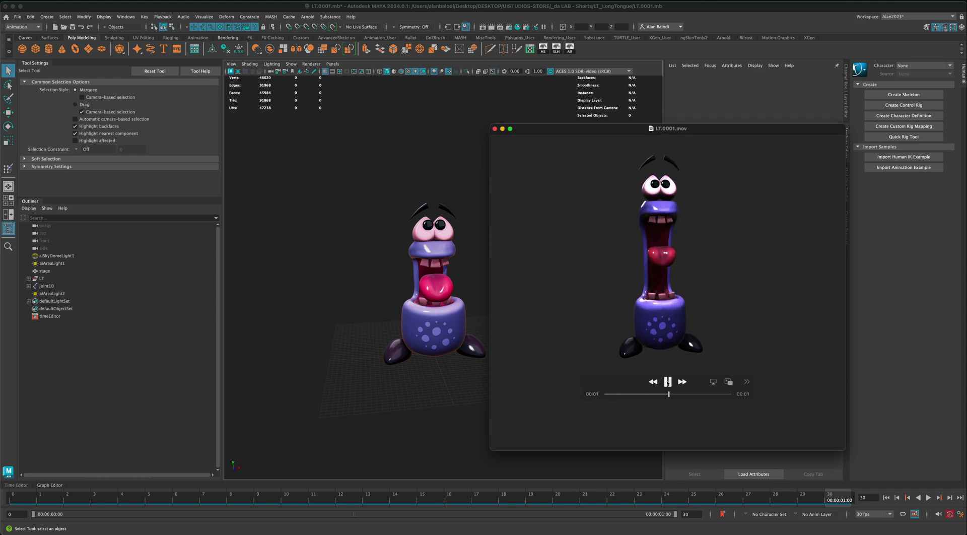
{"action": "key", "text": "space"}
{"action": "left_click", "coordinate": [495, 130]}
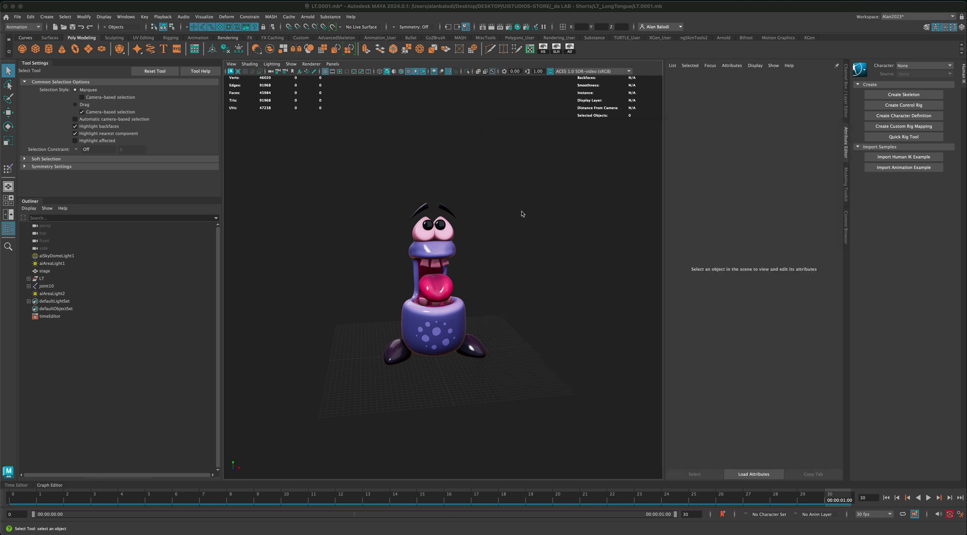
- Enable Apply Output Transform to Playblast using ACES 1.0 SDR-video (Rec.1886 / Rec.709 video), and save preferences
{"action": "left_click", "coordinate": [961, 516]}
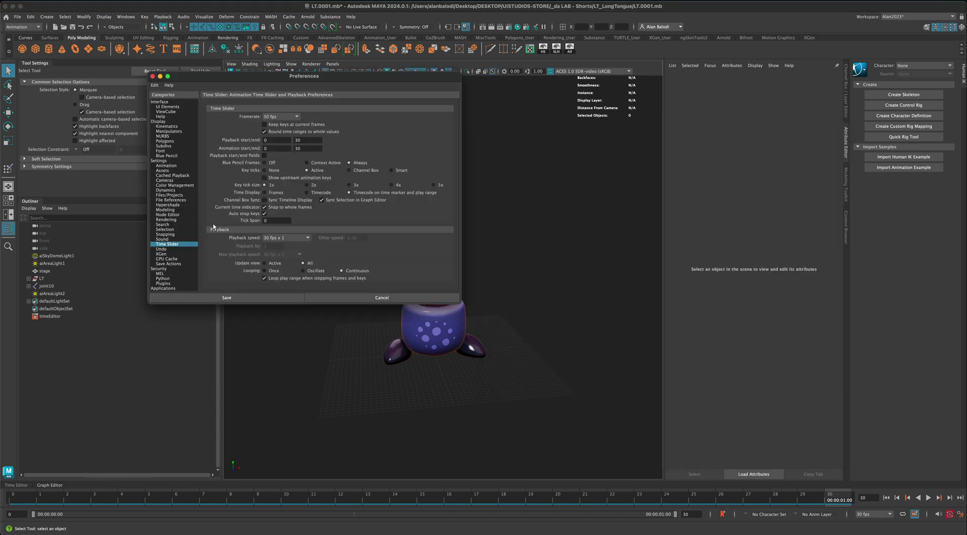
{"action": "left_click", "coordinate": [171, 185]}
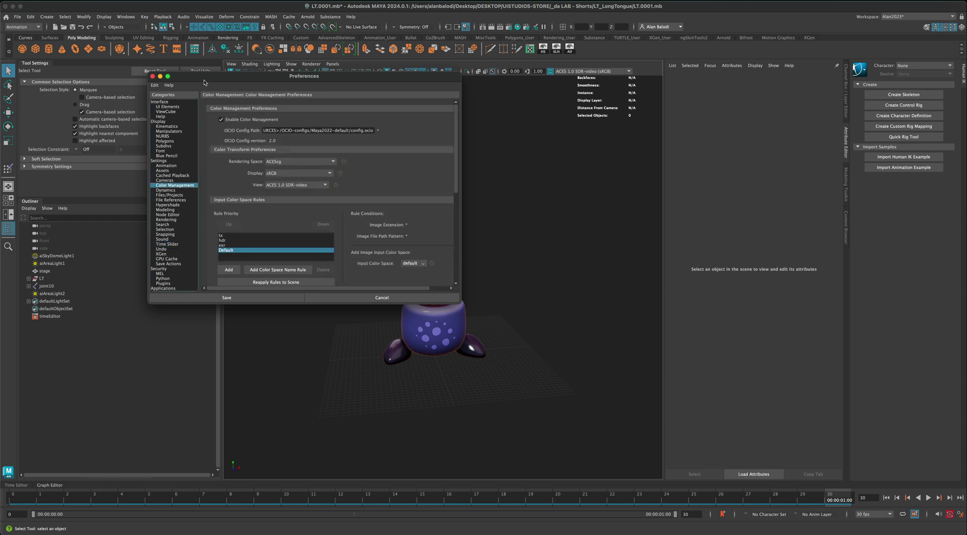
{"action": "left_click_drag", "start_coordinate": [204, 83], "coordinate": [302, 130]}
{"action": "scroll", "coordinate": [434, 253], "scroll_direction": "down", "scroll_amount": 5}
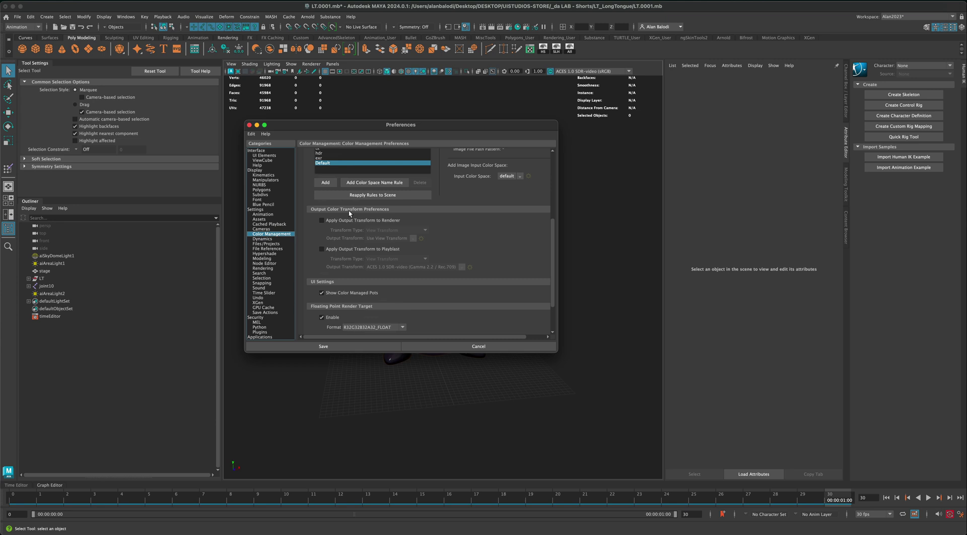
{"action": "left_click", "coordinate": [322, 249]}
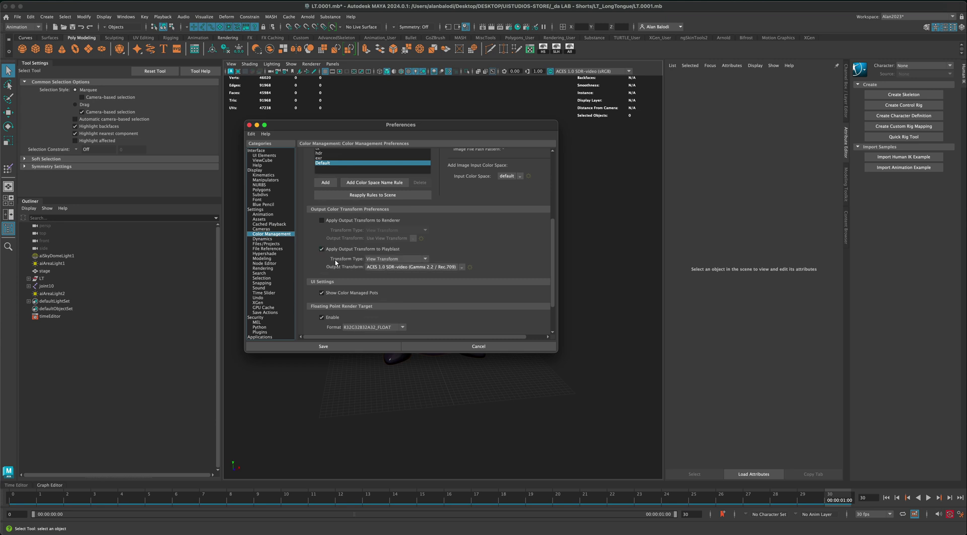
{"action": "left_click", "coordinate": [407, 267]}
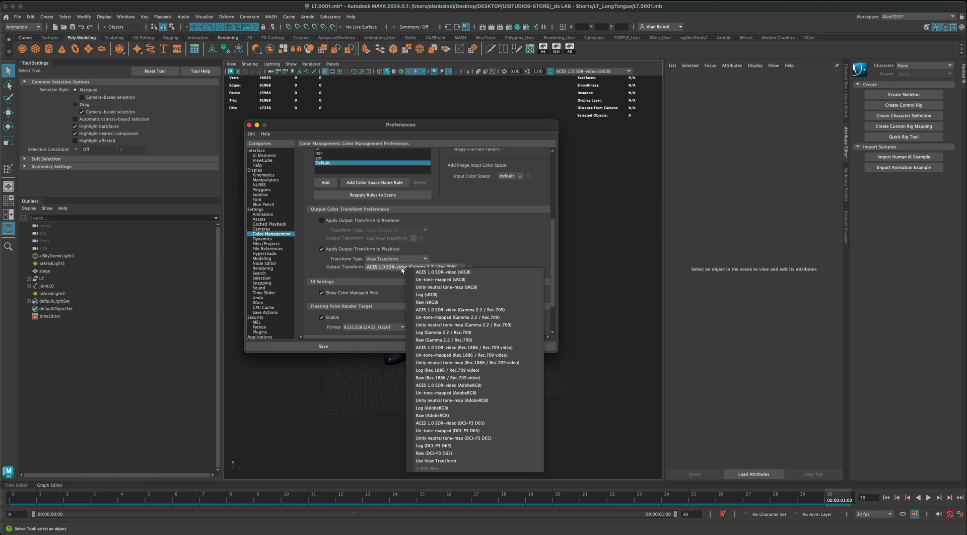
{"action": "left_click", "coordinate": [436, 309]}
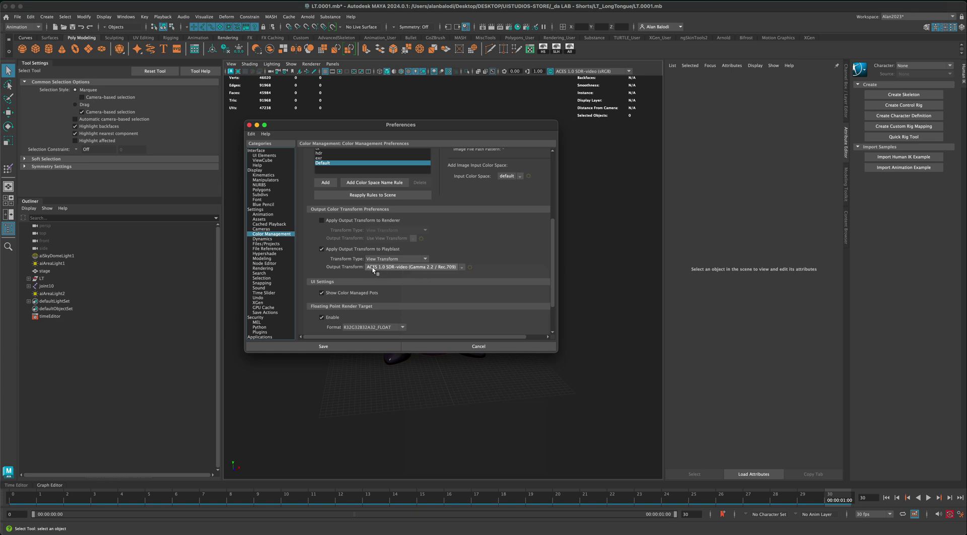
{"action": "left_click", "coordinate": [391, 268]}
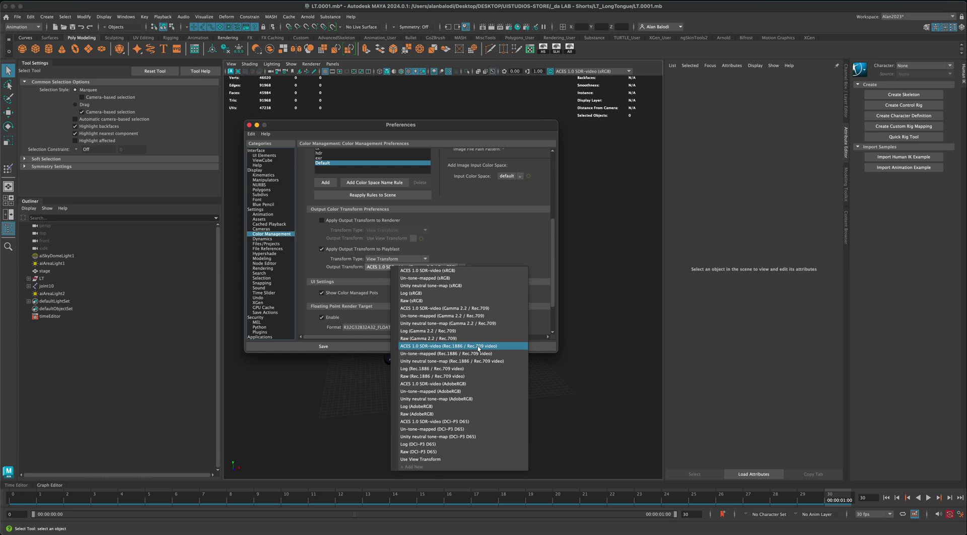
{"action": "left_click", "coordinate": [462, 347]}
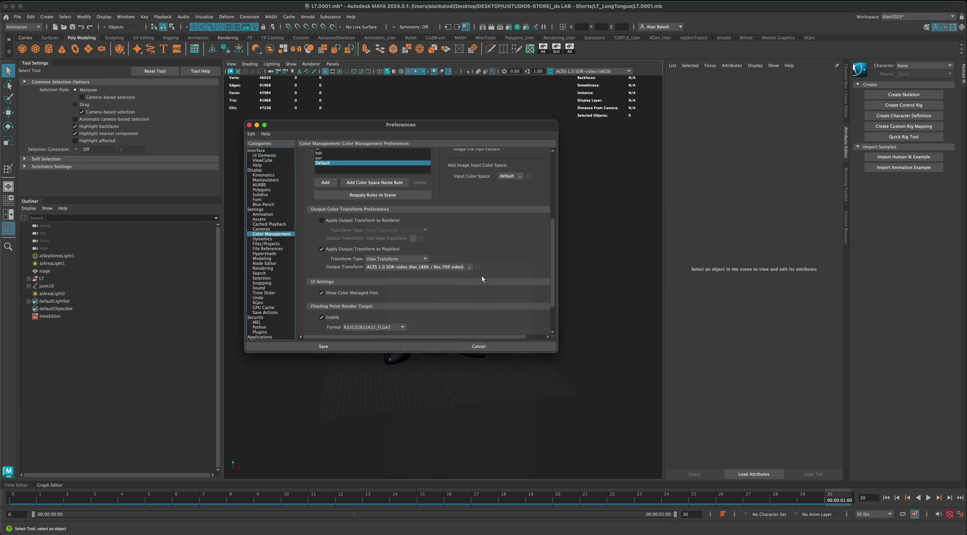
{"action": "left_click", "coordinate": [352, 346]}
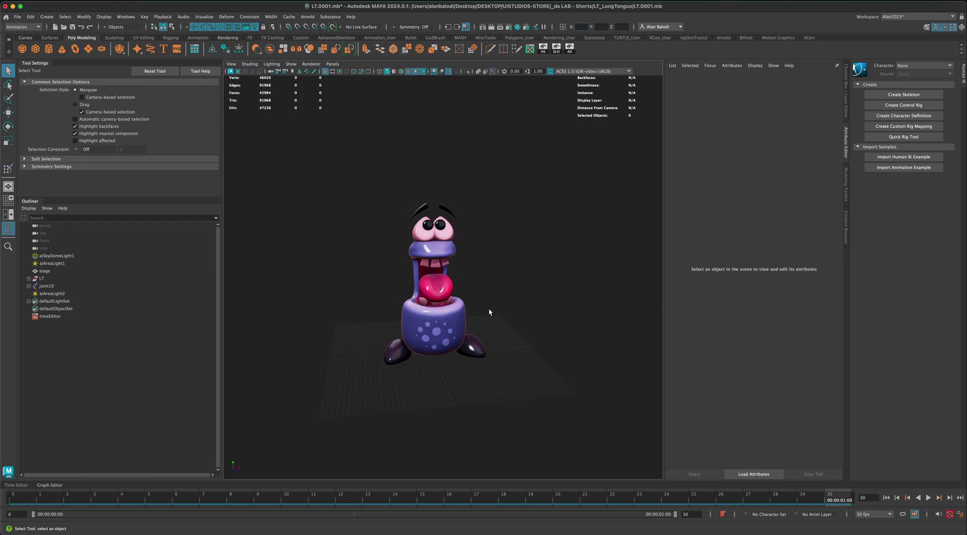
- Orbit to a side view of the character and playblast a new LT.0001.mov
{"action": "left_click_drag", "start_coordinate": [489, 307], "coordinate": [494, 278], "text": "alt"}
{"action": "left_click_drag", "start_coordinate": [330, 260], "coordinate": [374, 193], "text": "alt"}
{"action": "left_click_drag", "start_coordinate": [376, 259], "coordinate": [502, 307], "text": "alt"}
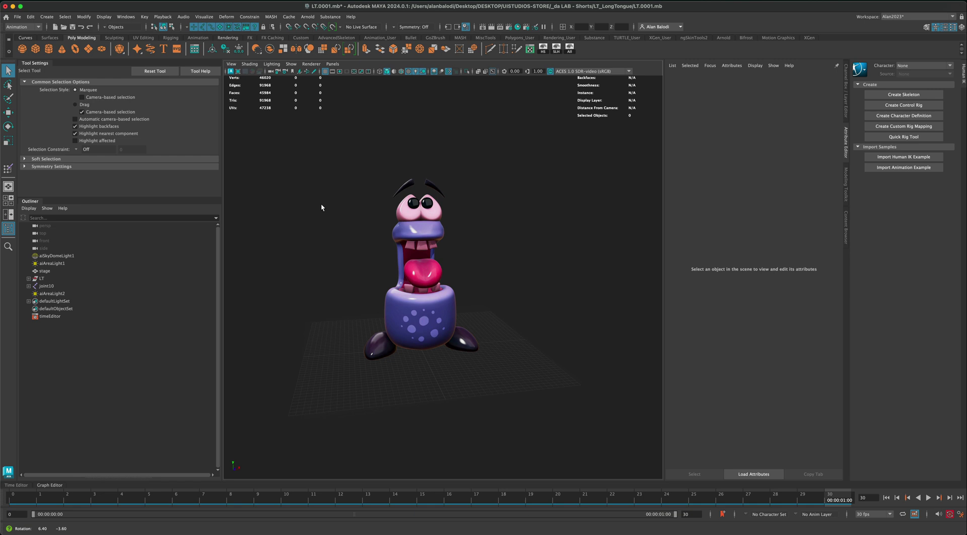
{"action": "left_click", "coordinate": [163, 17]}
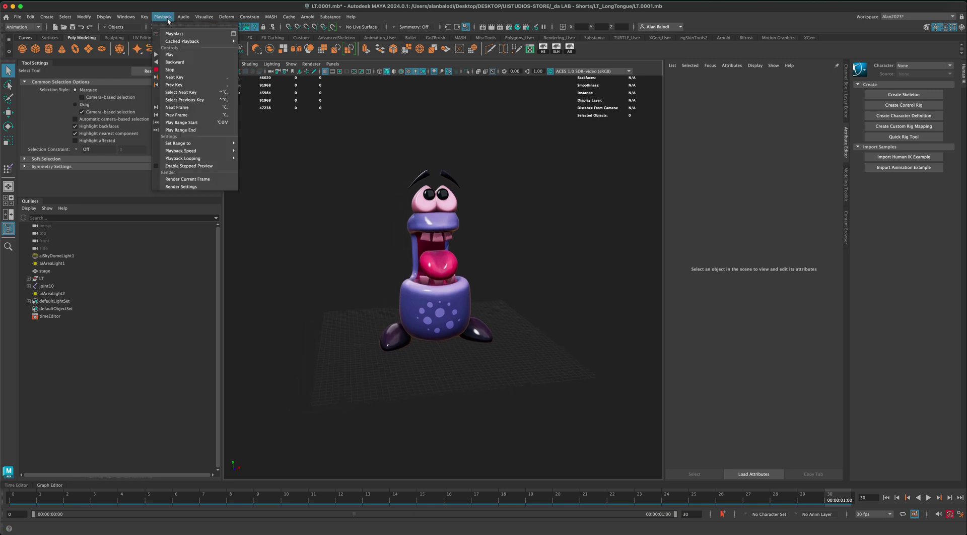
{"action": "left_click", "coordinate": [190, 34]}
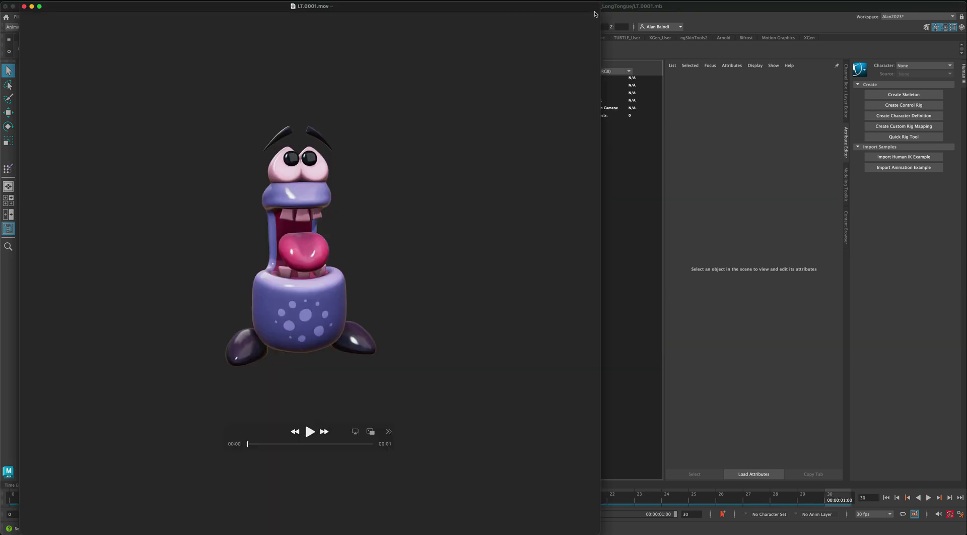
- Shrink the LT.0001.mov player beside the viewport, play it repeatedly and scrub back
{"action": "left_click_drag", "start_coordinate": [599, 4], "coordinate": [342, 240]}
{"action": "left_click_drag", "start_coordinate": [276, 251], "coordinate": [767, 136]}
{"action": "left_click", "coordinate": [670, 358]}
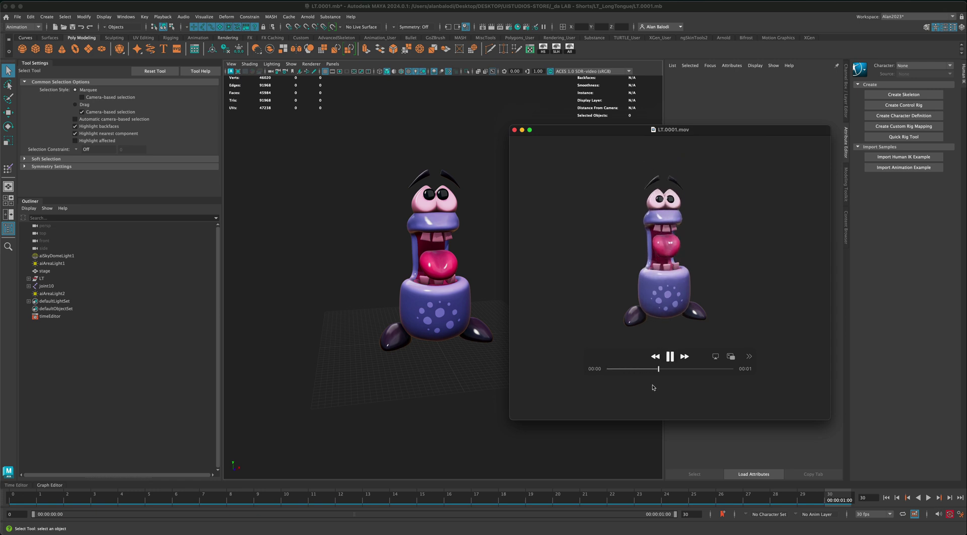
{"action": "left_click", "coordinate": [670, 357]}
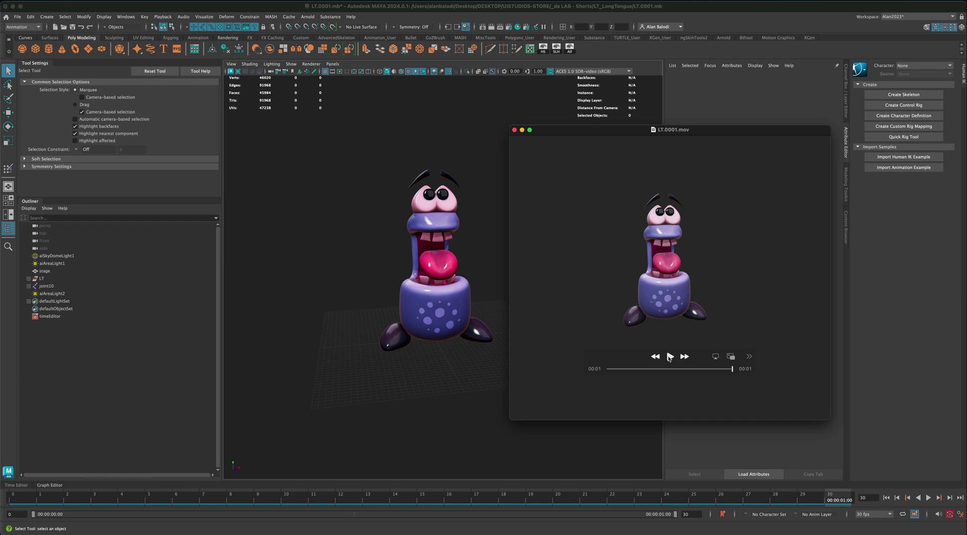
{"action": "left_click", "coordinate": [670, 357]}
{"action": "left_click", "coordinate": [669, 357]}
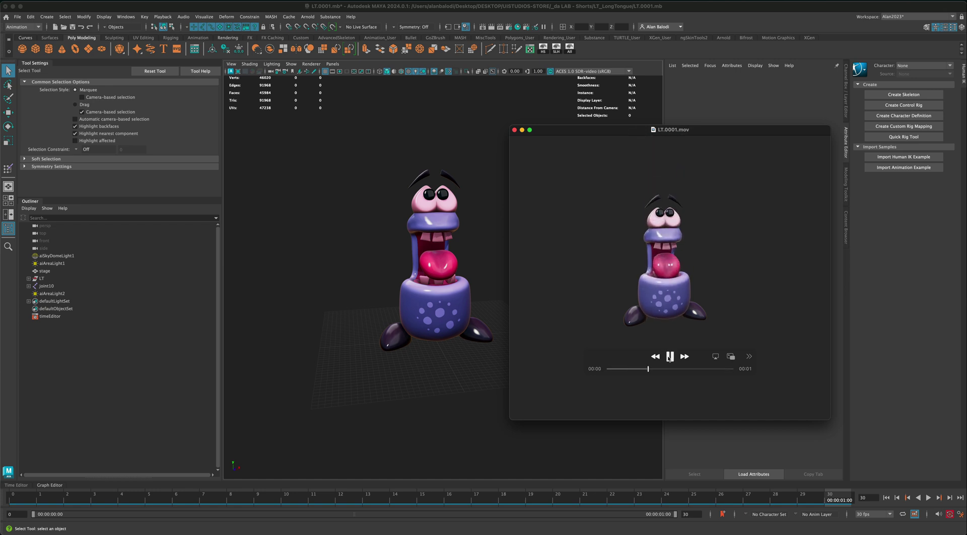
{"action": "key", "text": "space"}
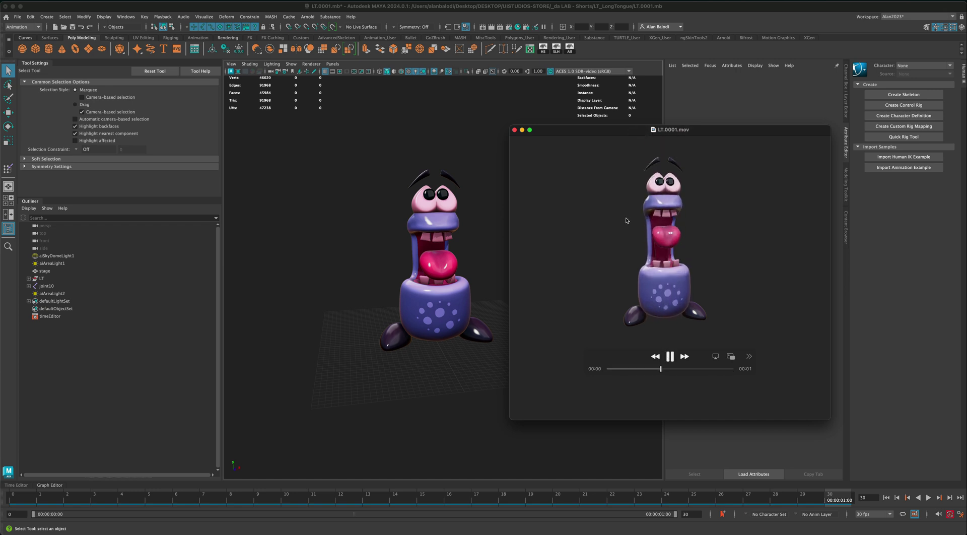
{"action": "key", "text": "space"}
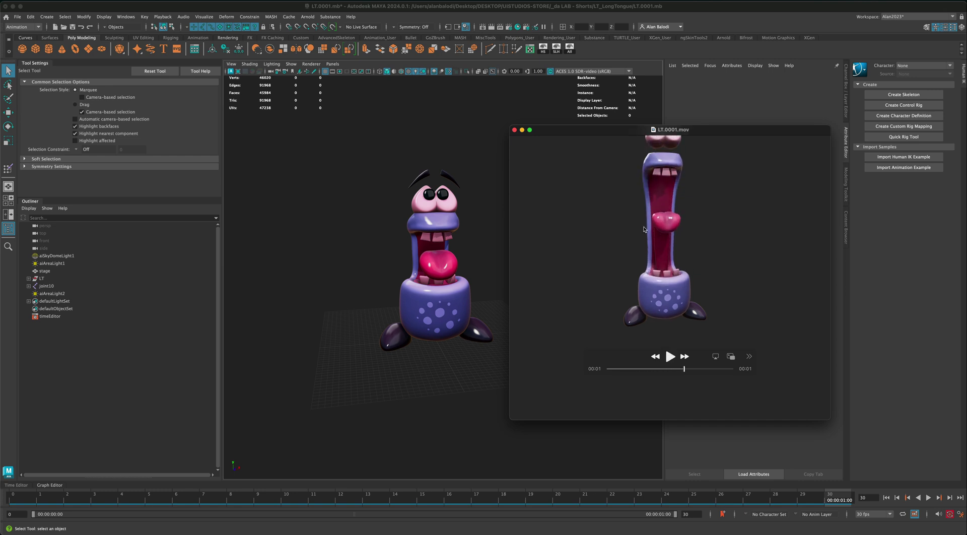
{"action": "left_click_drag", "start_coordinate": [594, 130], "coordinate": [593, 158]}
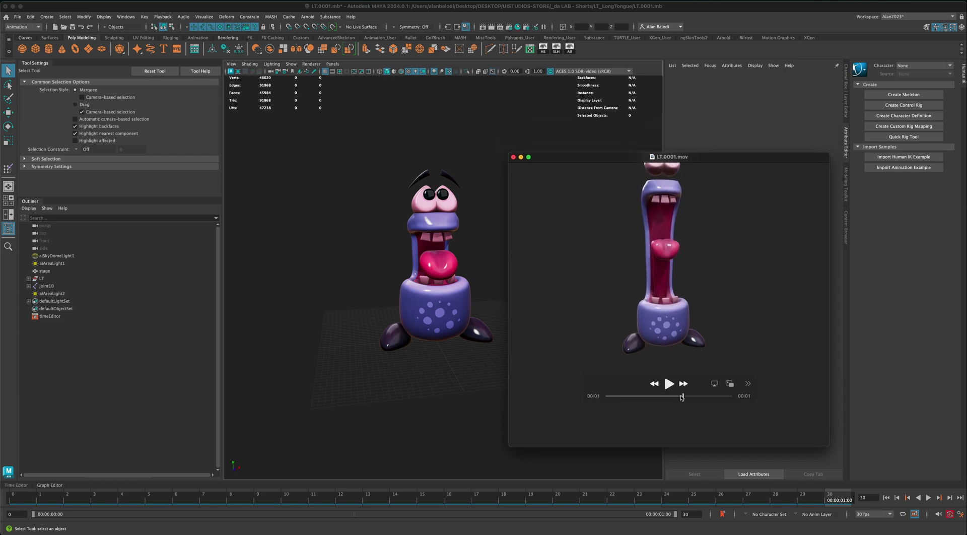
{"action": "left_click_drag", "start_coordinate": [682, 397], "coordinate": [655, 398]}
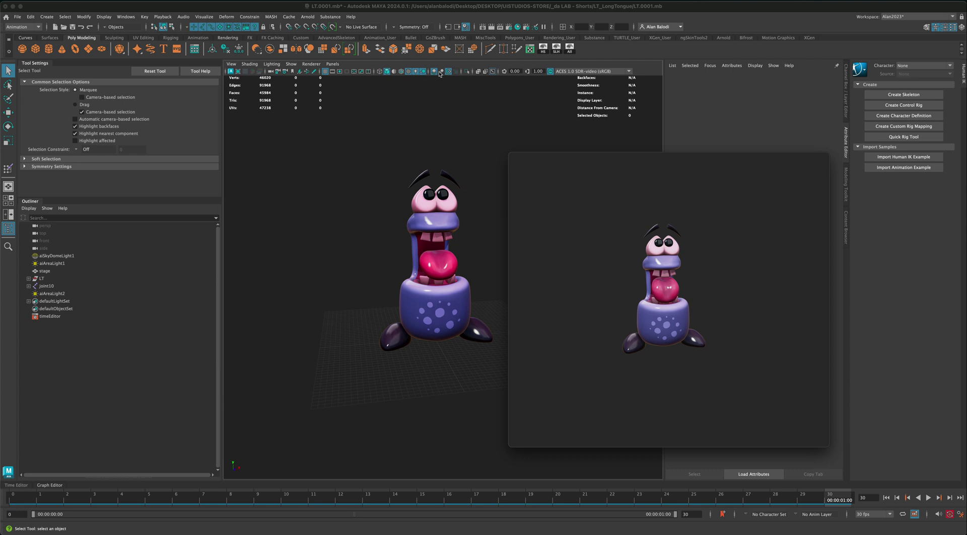
- Fine-tune the player's position next to the viewport and play the clip through again
{"action": "left_click_drag", "start_coordinate": [543, 151], "coordinate": [534, 136]}
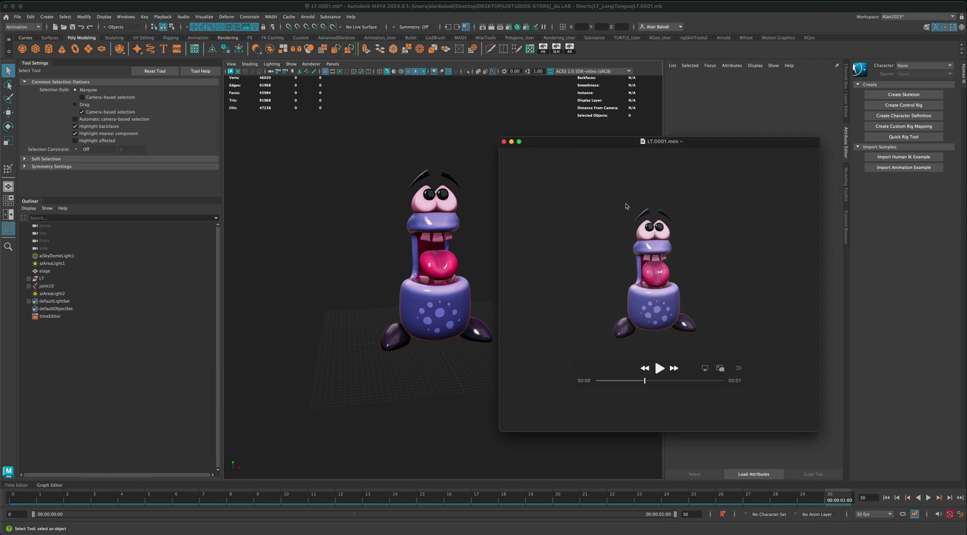
{"action": "left_click_drag", "start_coordinate": [600, 143], "coordinate": [597, 149]}
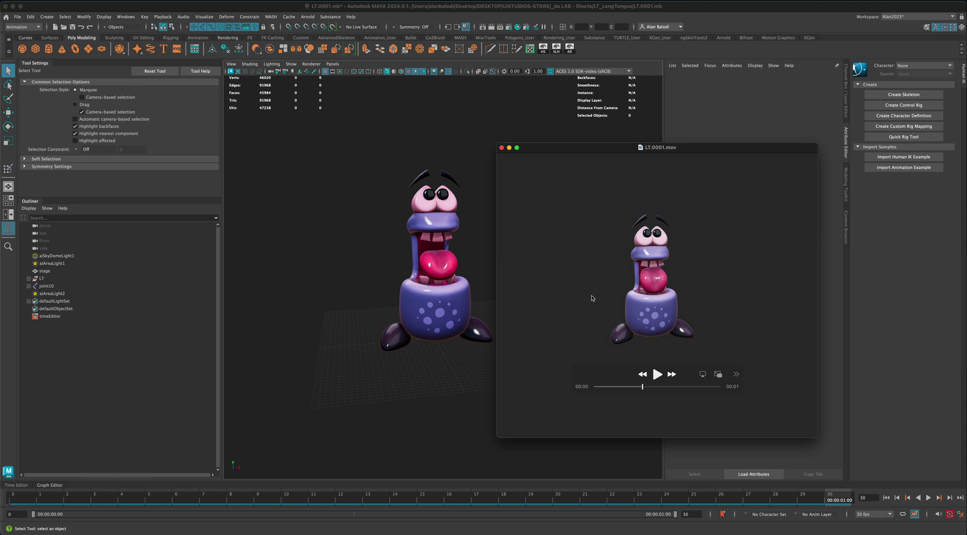
{"action": "left_click_drag", "start_coordinate": [584, 212], "coordinate": [585, 217]}
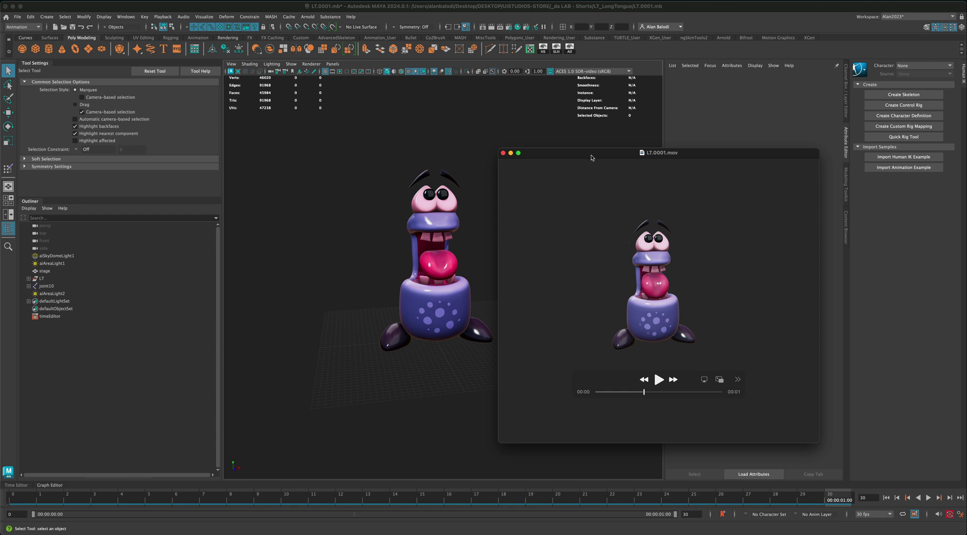
{"action": "left_click_drag", "start_coordinate": [591, 156], "coordinate": [599, 151]}
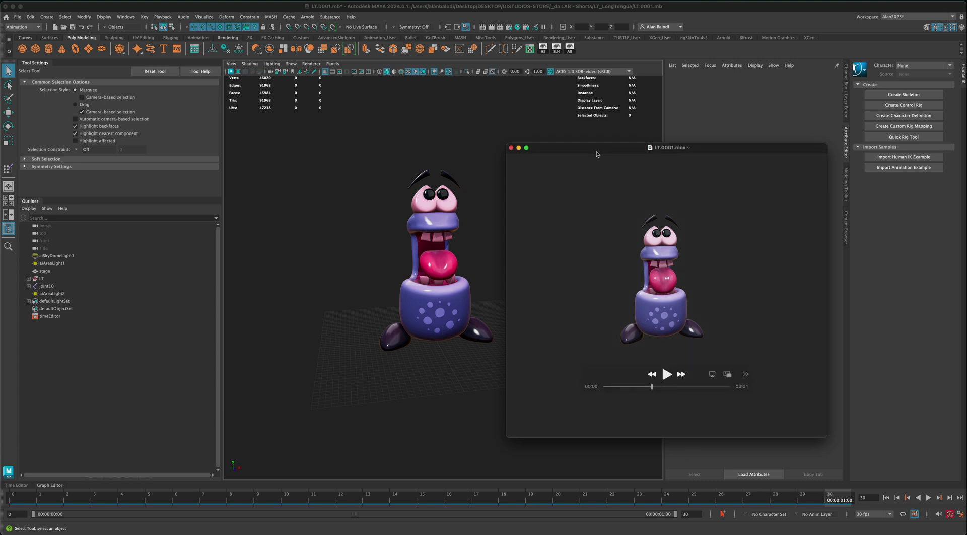
{"action": "left_click_drag", "start_coordinate": [598, 153], "coordinate": [595, 162]}
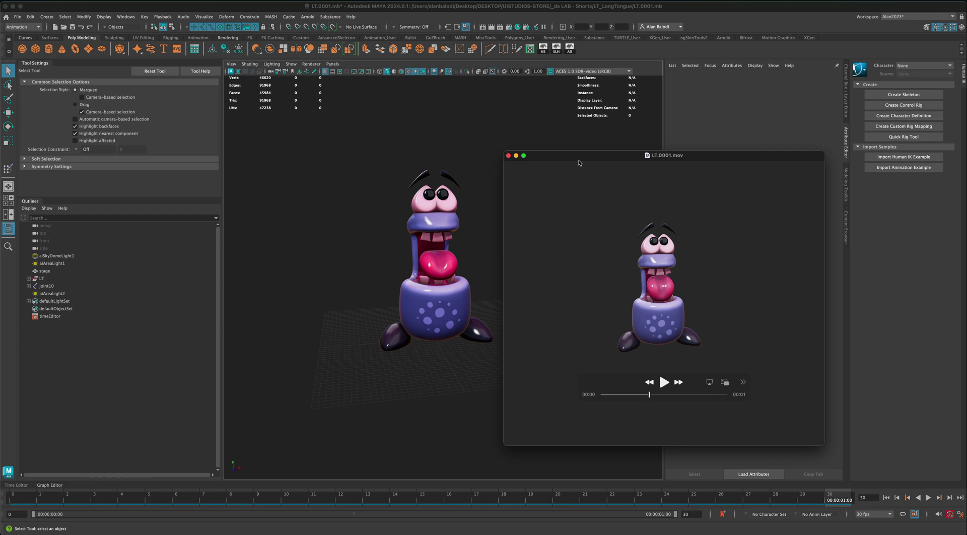
{"action": "left_click_drag", "start_coordinate": [578, 160], "coordinate": [571, 159]}
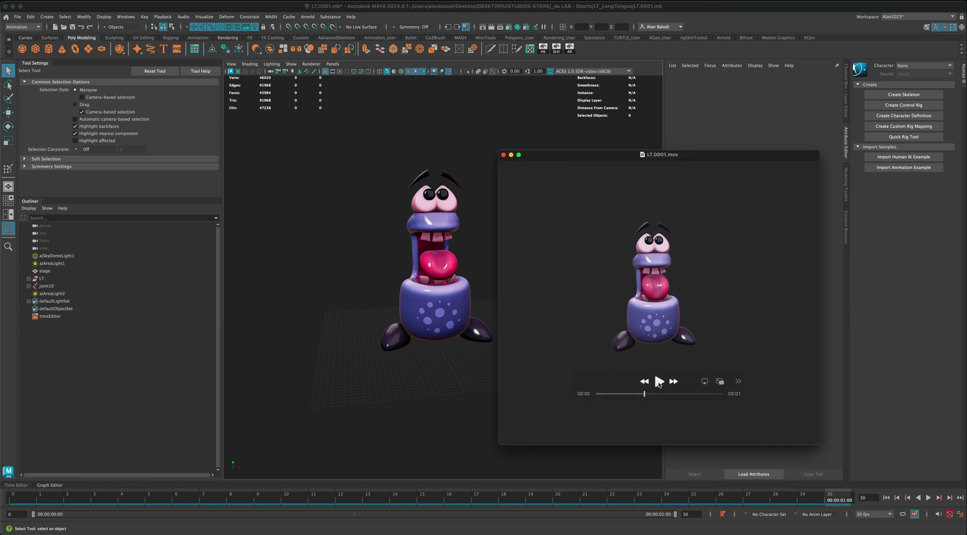
{"action": "left_click", "coordinate": [660, 381]}
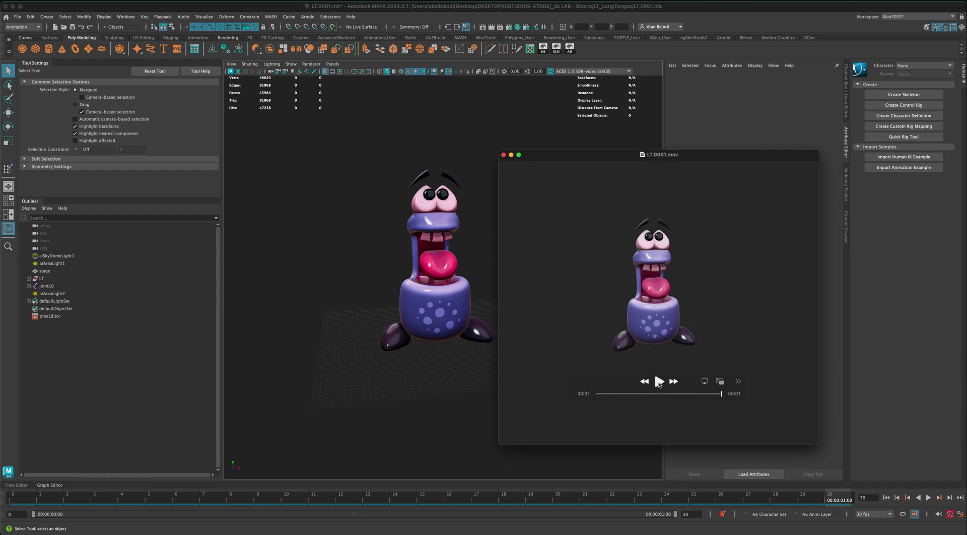